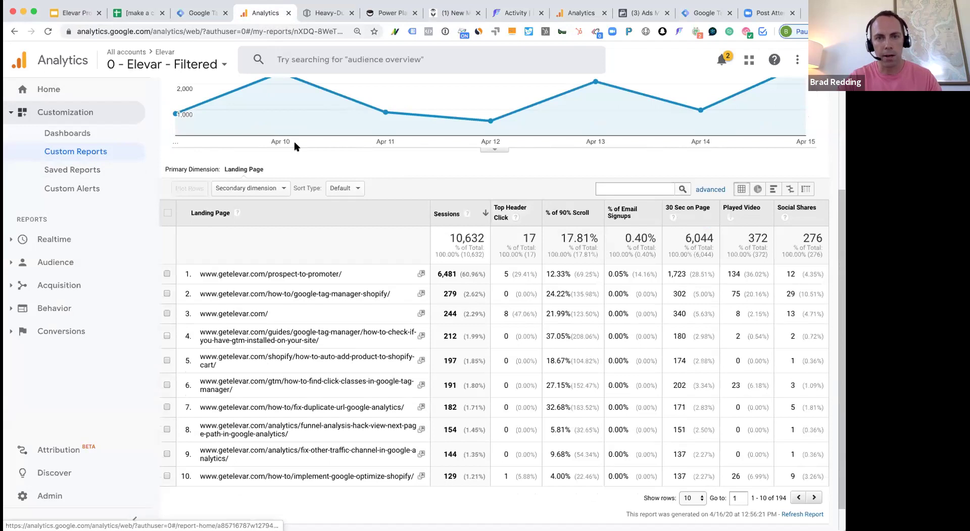
# Step: Open the list of custom metrics in the Elevar property's admin settings
pyautogui.scroll(-1, 475, 243)
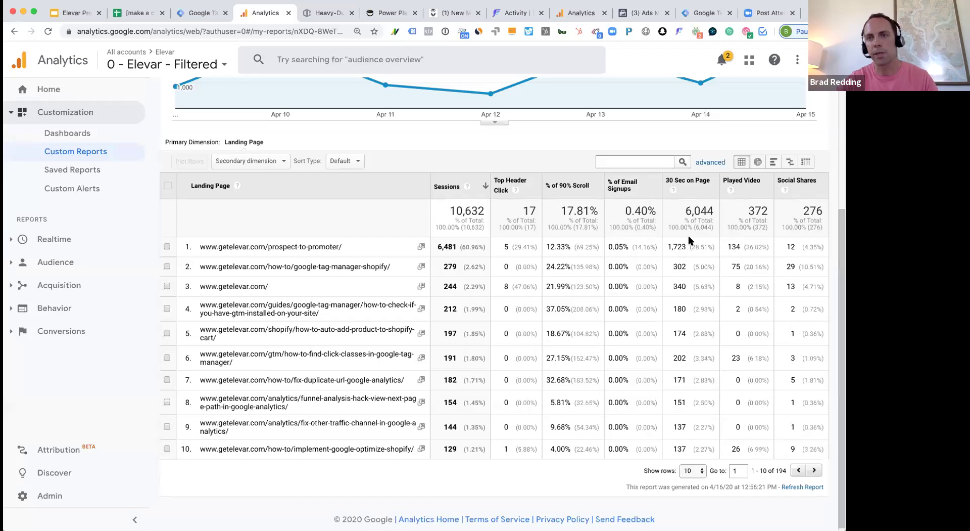
pyautogui.click(59, 497)
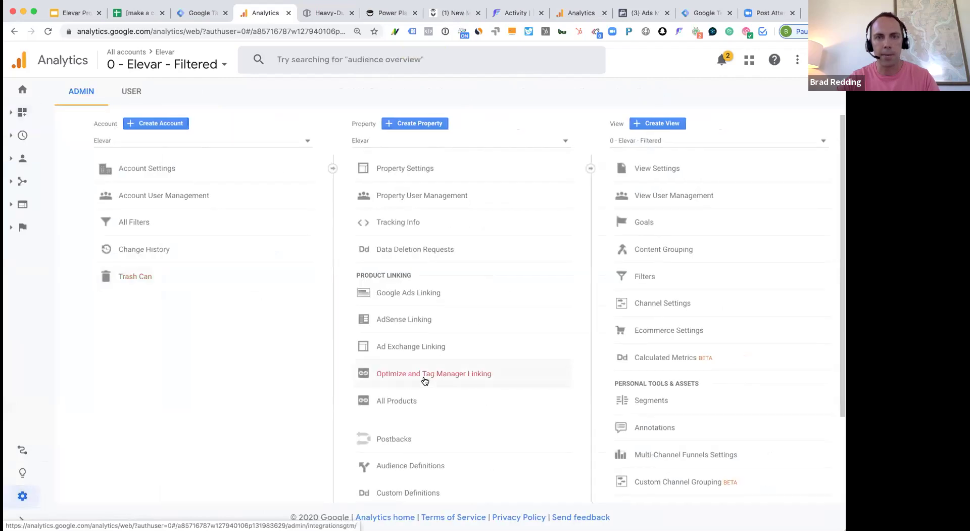
pyautogui.scroll(-3, 424, 378)
pyautogui.click(408, 382)
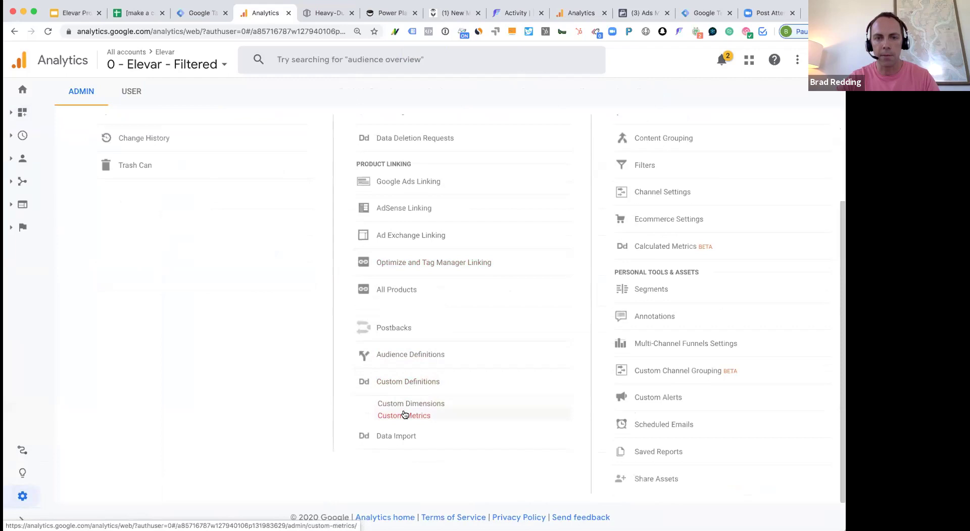
pyautogui.click(404, 415)
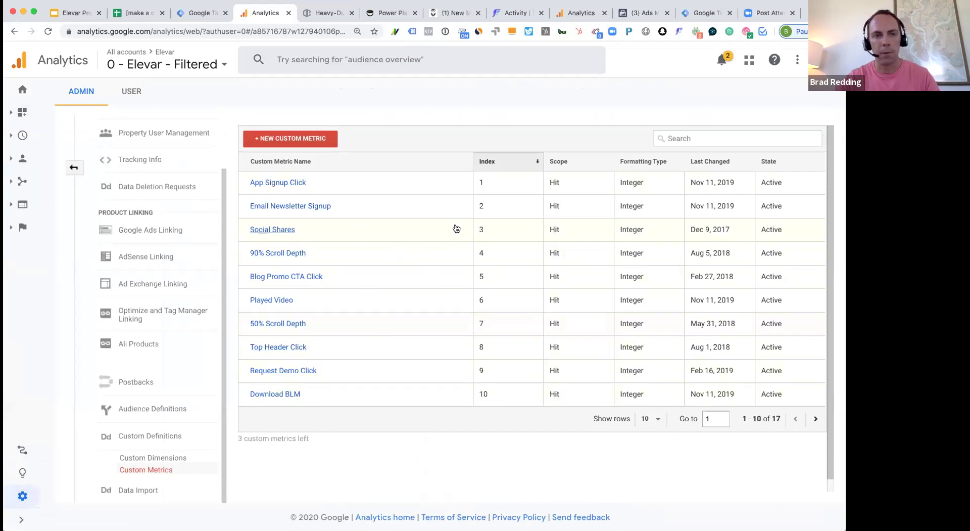
# Step: Open the App Signup Click custom metric and review its available scope options
pyautogui.click(259, 182)
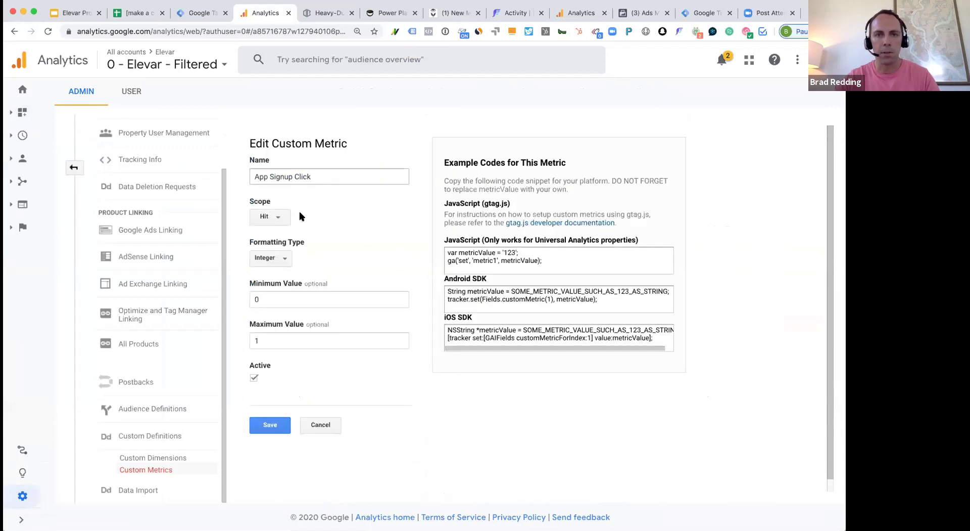
pyautogui.click(283, 221)
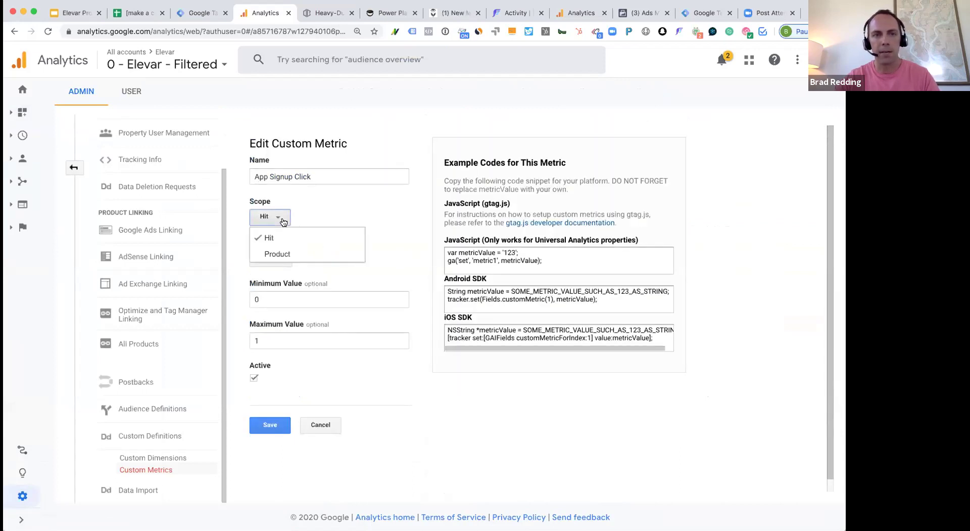
pyautogui.click(299, 206)
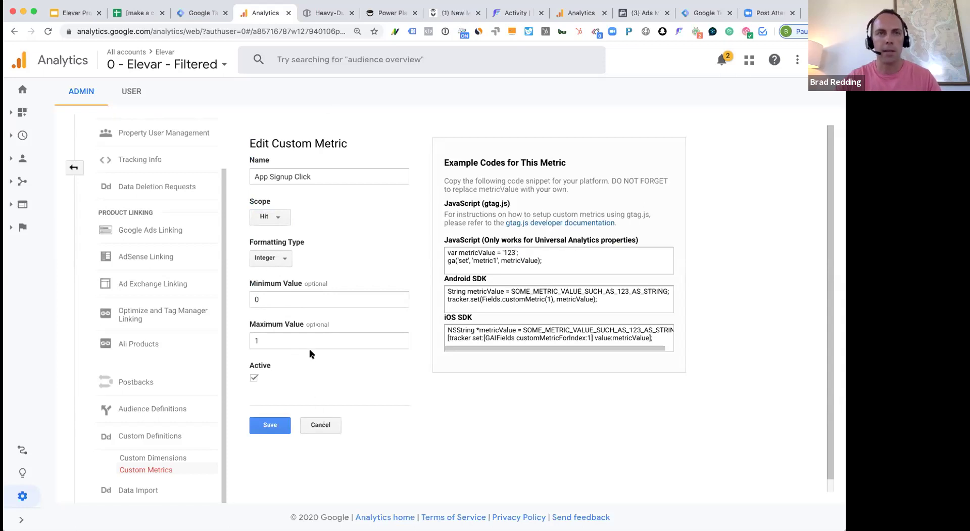
# Step: Switch to Google Tag Manager and review the Email Signup Click tag's event parameters and custom metrics settings
pyautogui.click(202, 16)
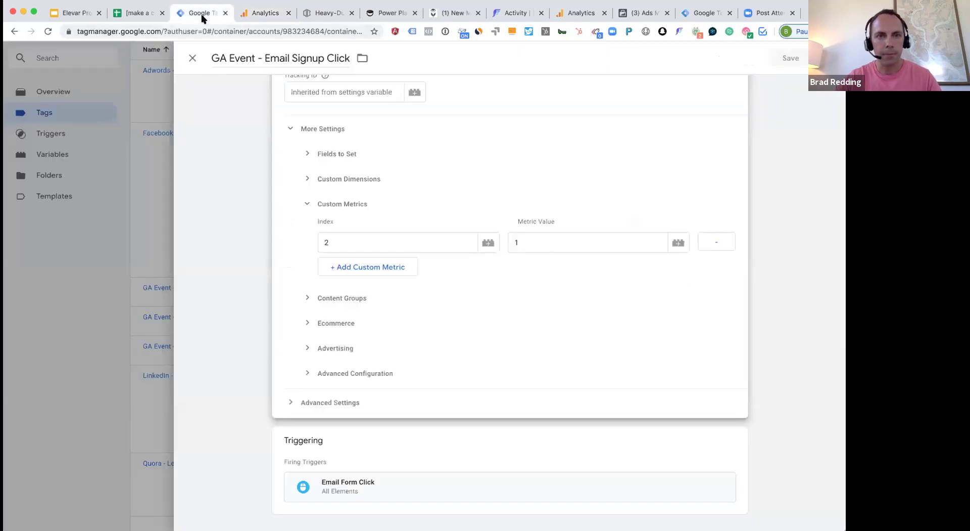
pyautogui.scroll(5, 325, 184)
pyautogui.scroll(2, 325, 183)
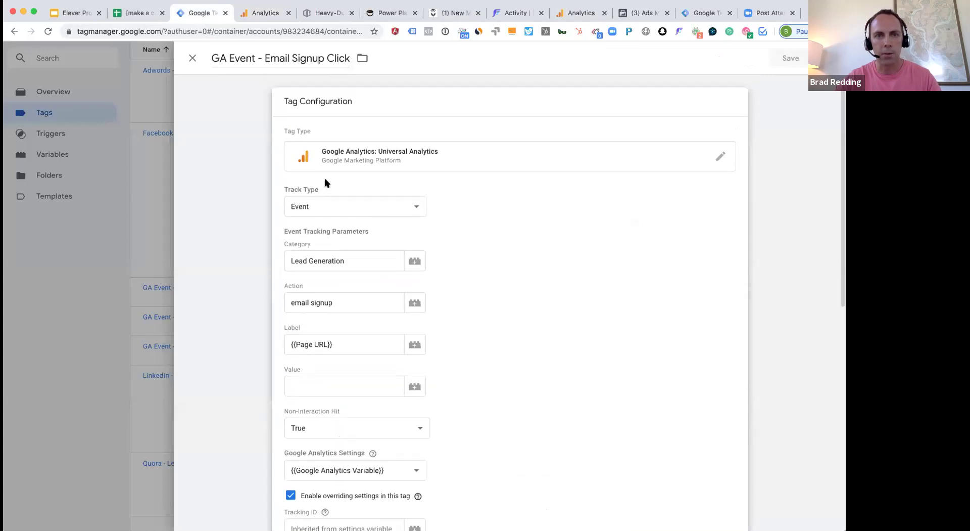
pyautogui.scroll(-3, 354, 221)
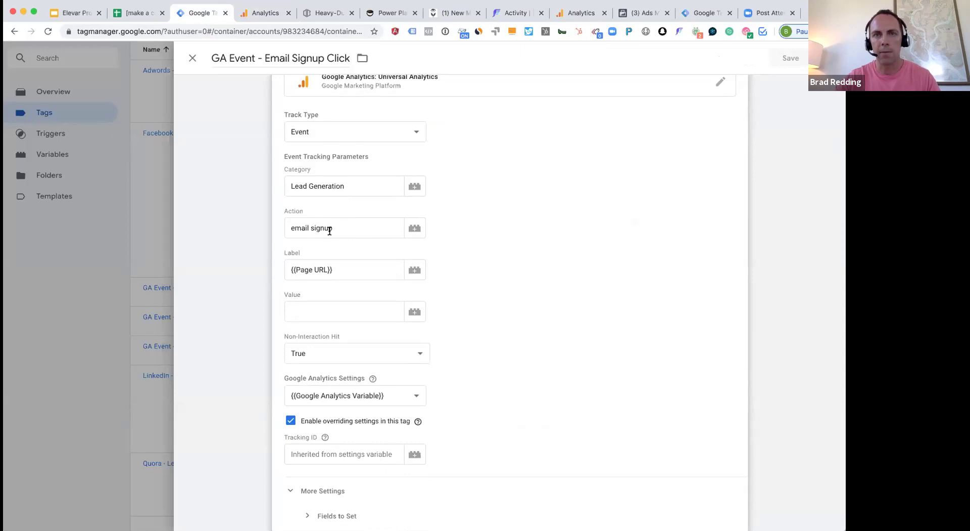
pyautogui.scroll(3, 329, 228)
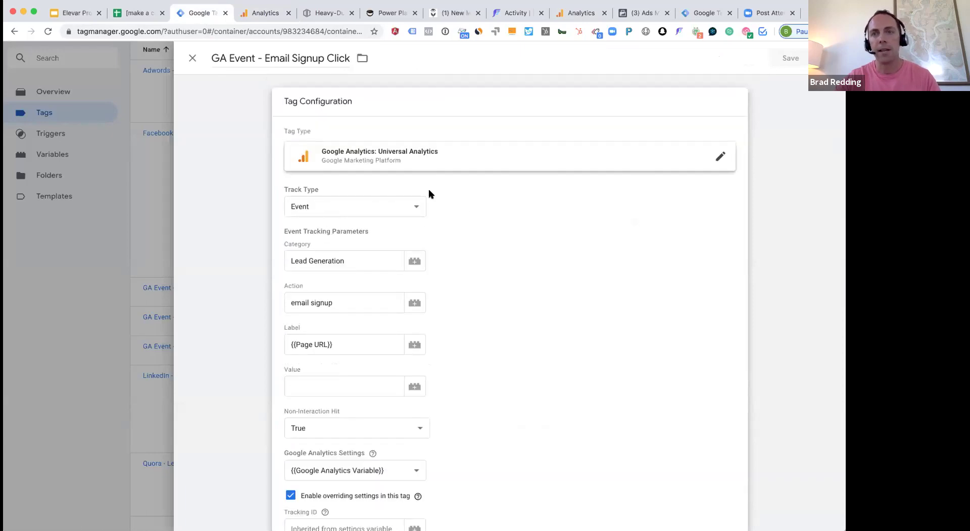
pyautogui.scroll(-14, 462, 206)
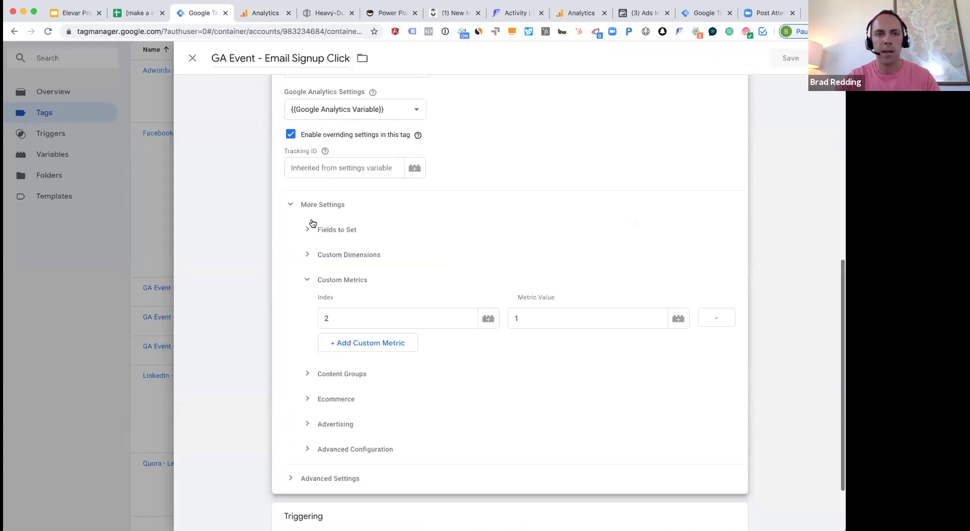
pyautogui.click(300, 205)
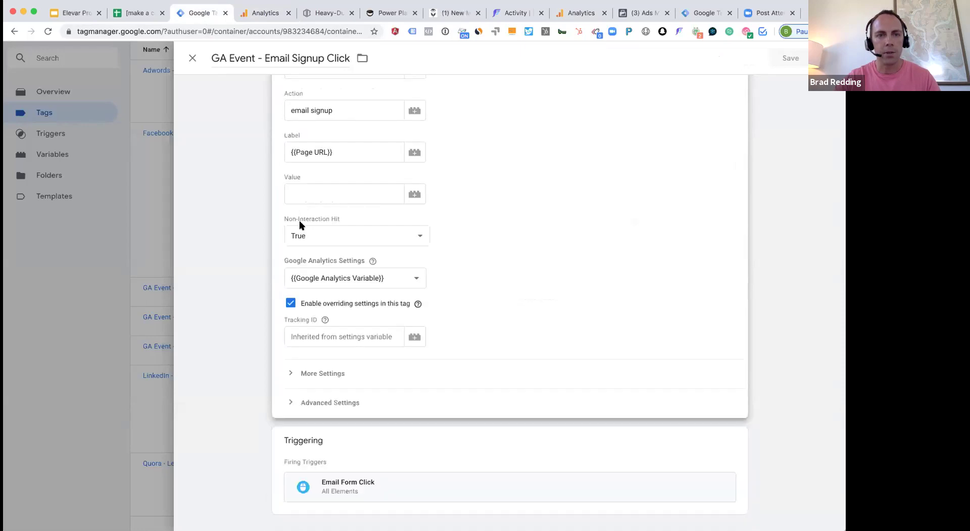
pyautogui.click(312, 374)
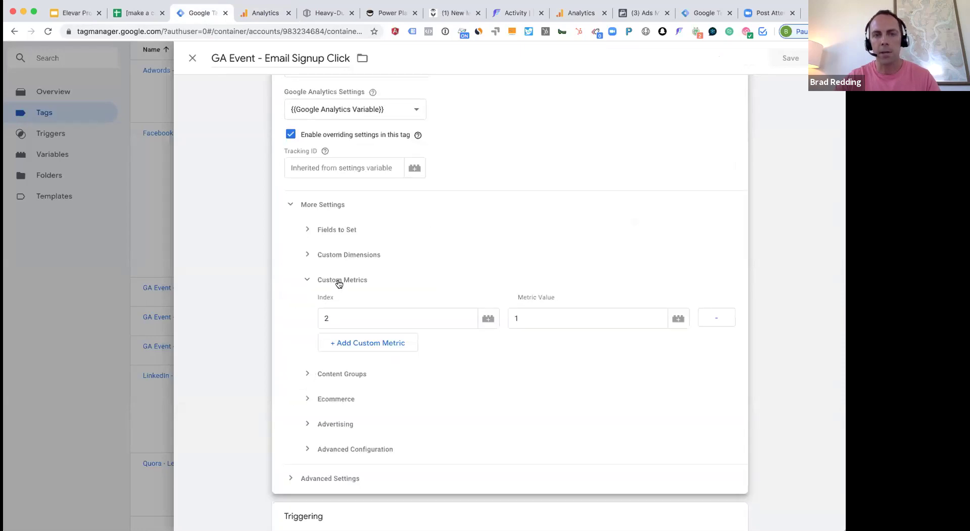
# Step: Close the App Signup Click metric in Analytics without saving and recheck the Email Signup Click tag's custom metric in Tag Manager
pyautogui.click(267, 19)
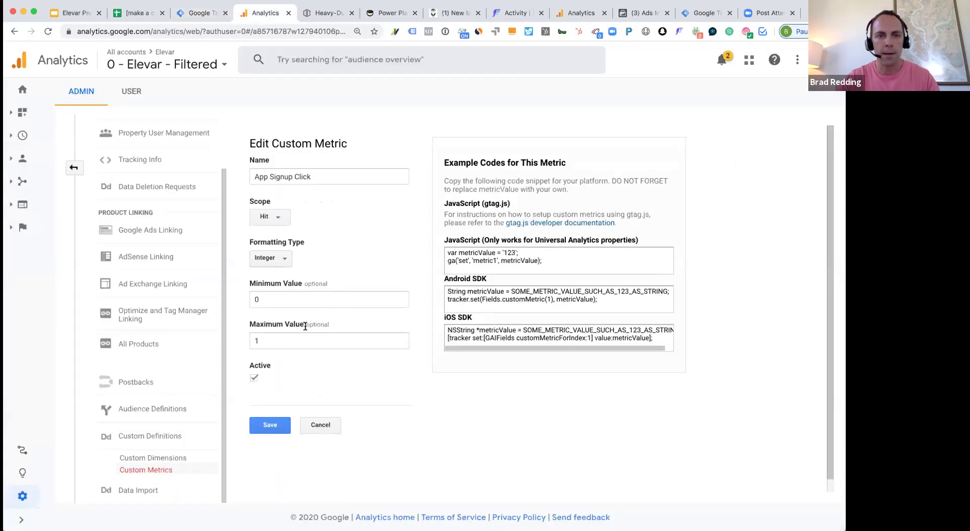
pyautogui.click(320, 430)
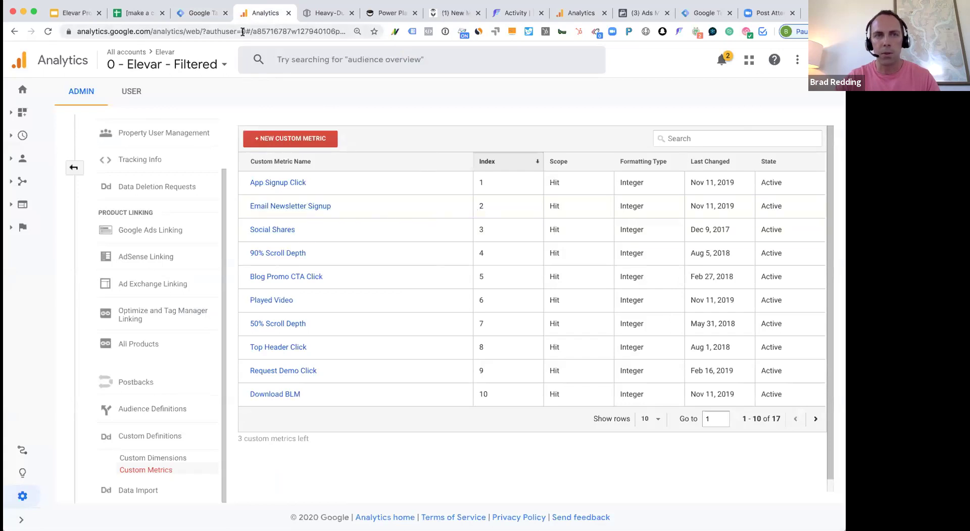
pyautogui.click(200, 15)
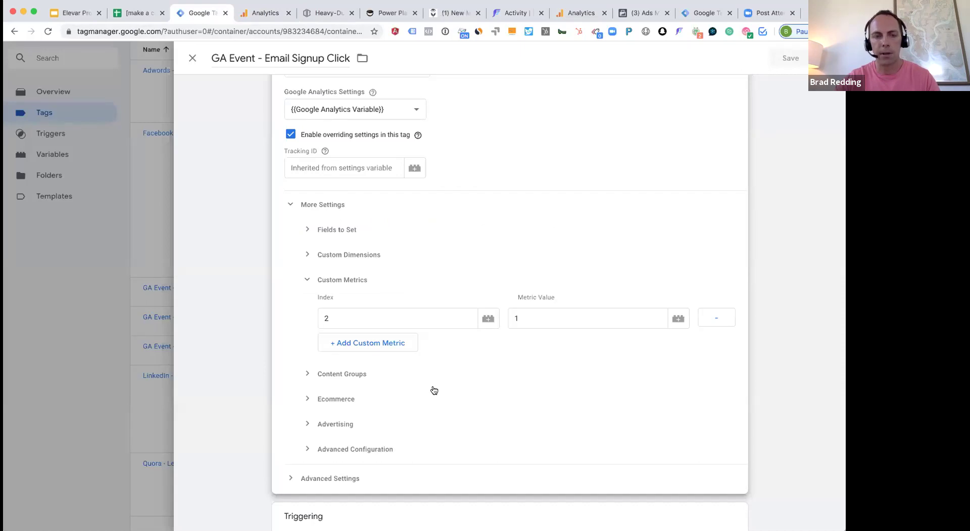
pyautogui.scroll(-1, 434, 390)
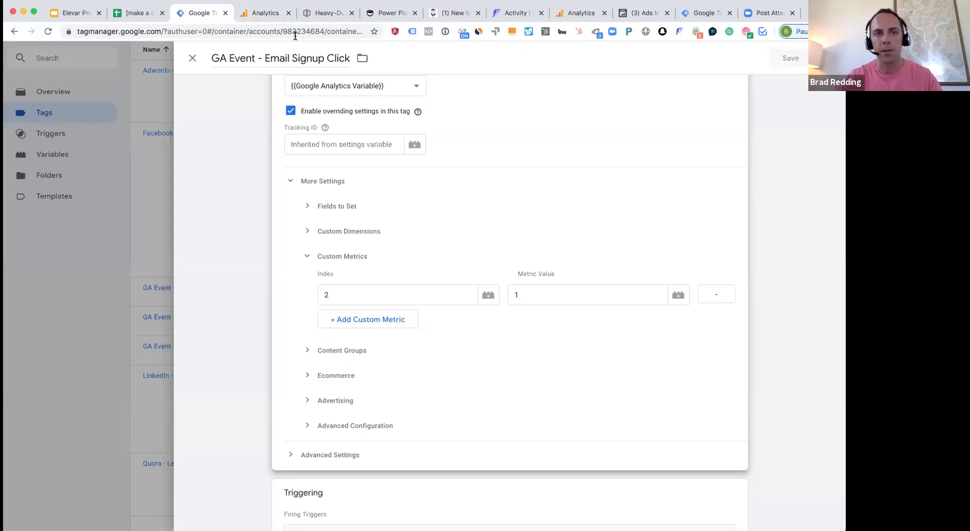
# Step: In Analytics, open the view's % of Email Signups calculated metric and highlight {{Email Newsletter Signup}} in its formula
pyautogui.click(260, 14)
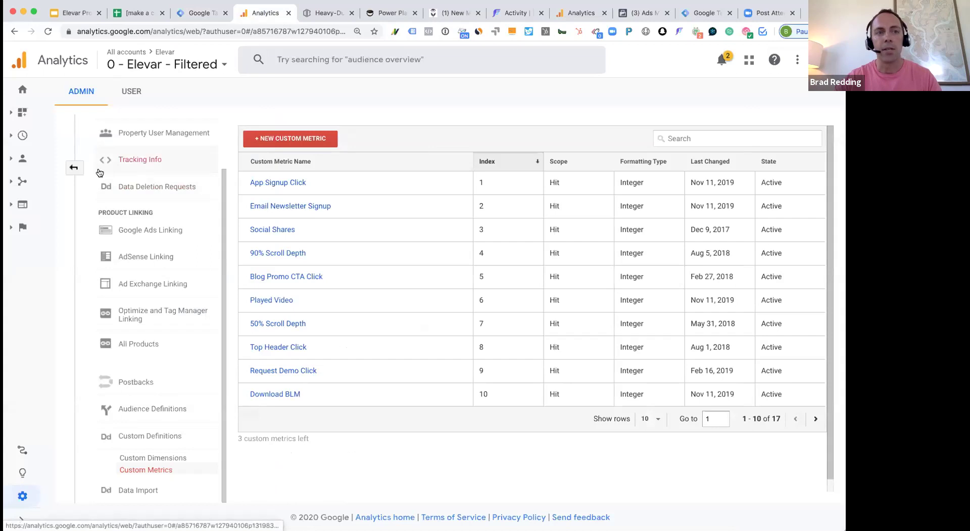
pyautogui.click(75, 167)
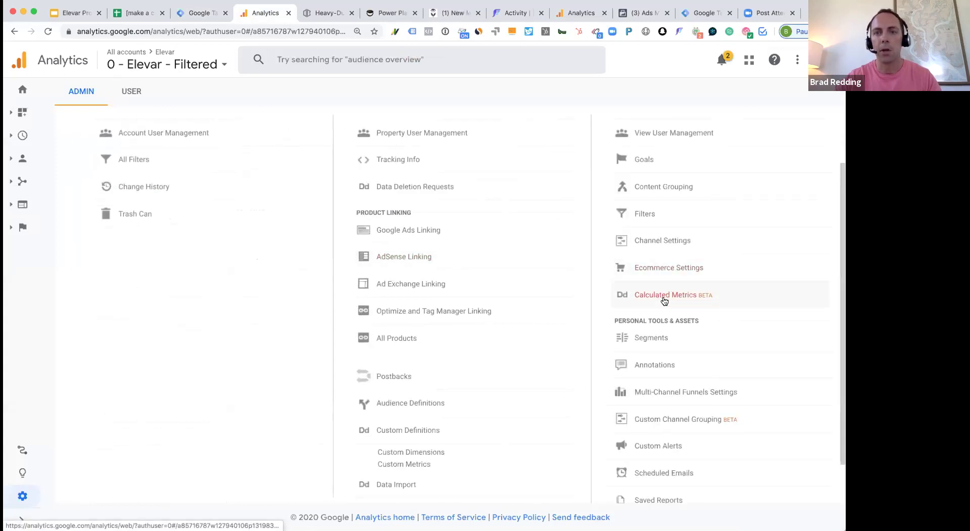
pyautogui.click(664, 298)
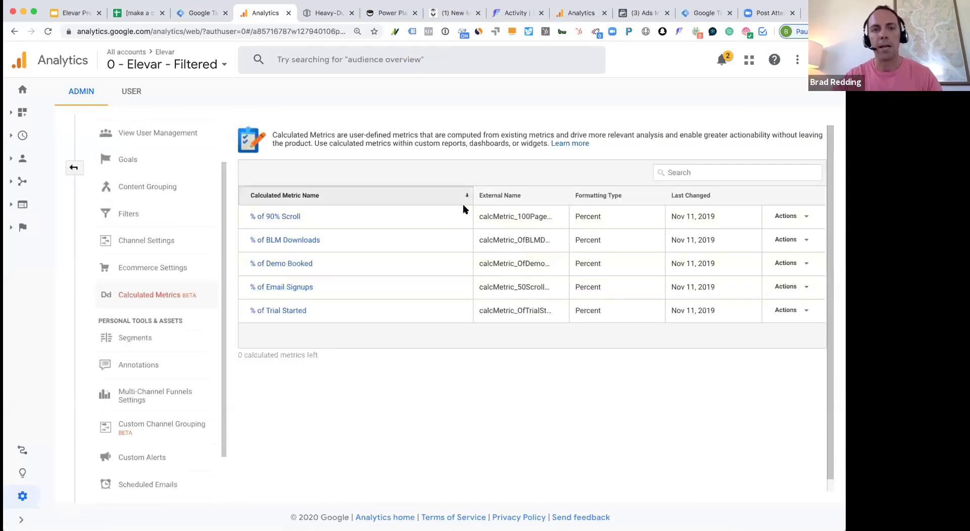
pyautogui.click(297, 286)
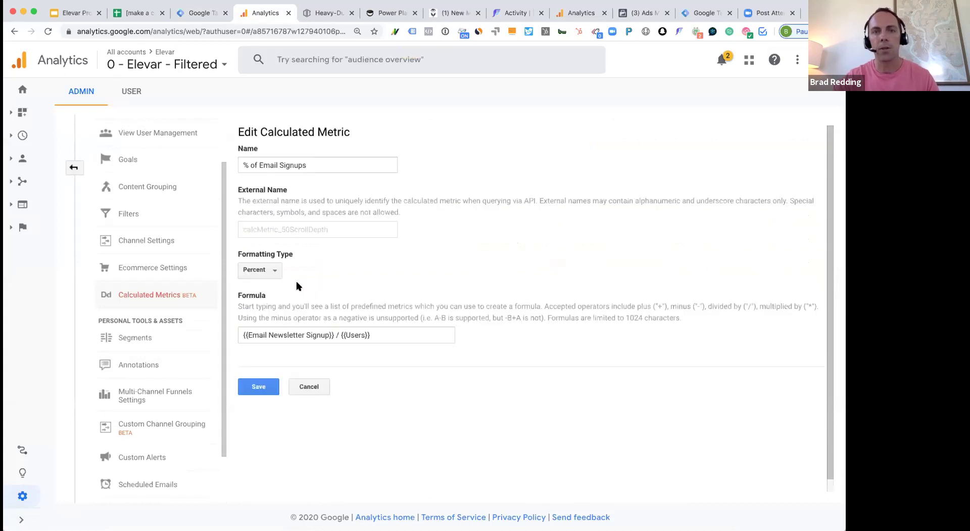
pyautogui.click(256, 333)
pyautogui.moveTo(244, 333); pyautogui.dragTo(336, 335)
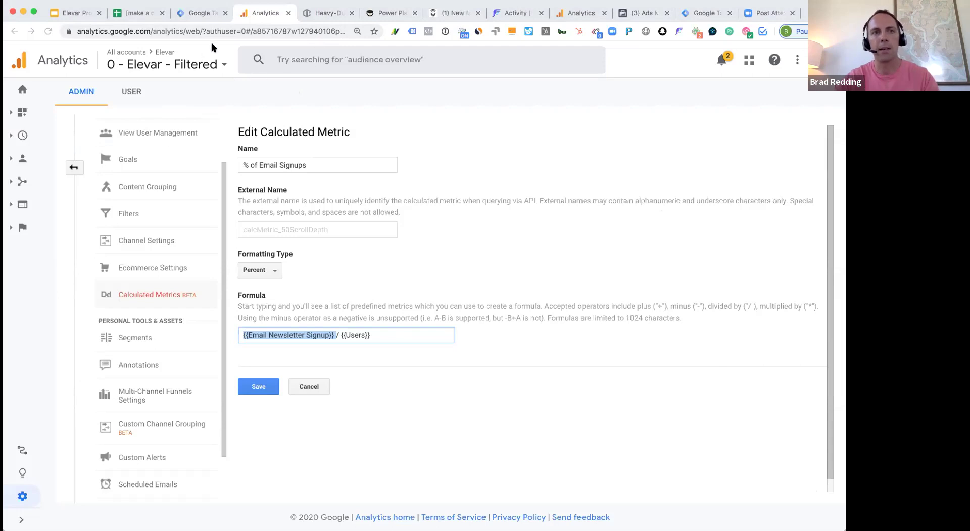
# Step: Compare the User Behavior Data slide with the metric and tag settings, and advance the presentation to the How to Tag Your Site slide
pyautogui.click(80, 19)
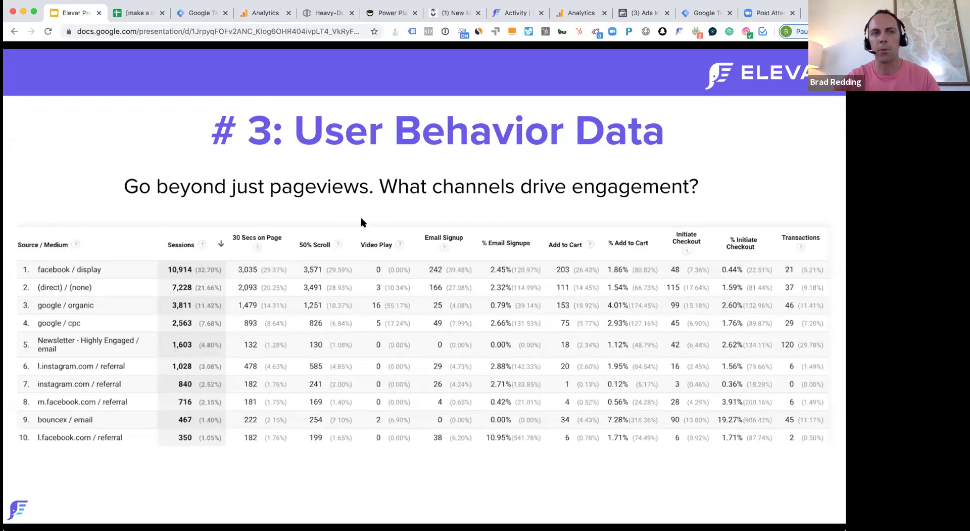
pyautogui.click(268, 15)
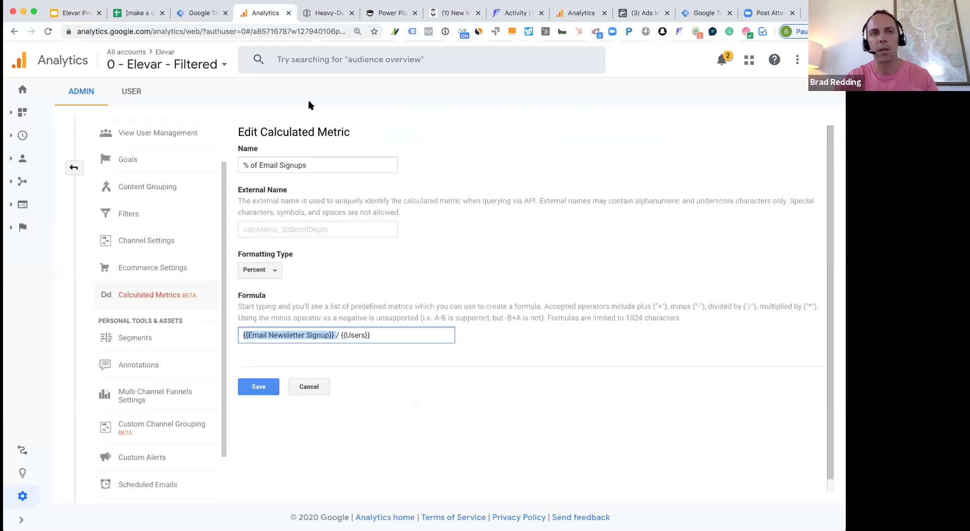
pyautogui.click(205, 19)
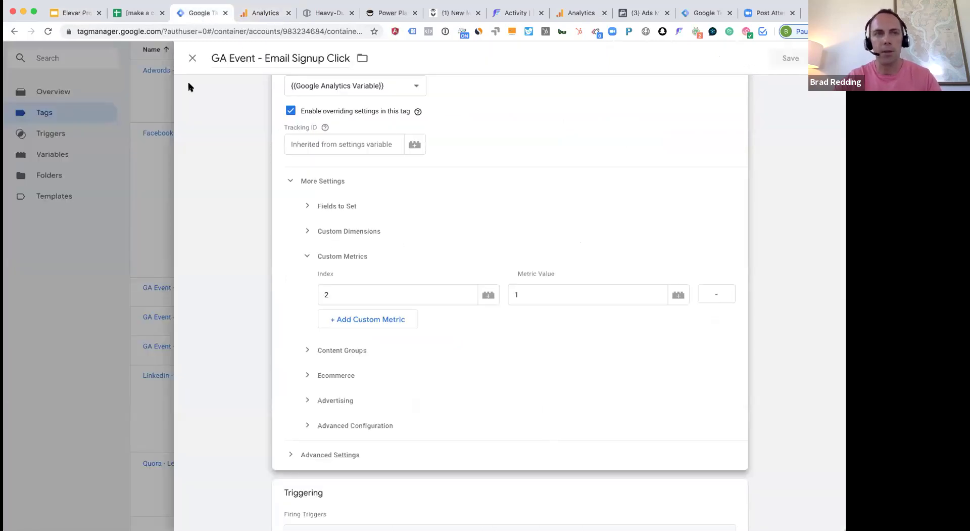
pyautogui.click(76, 14)
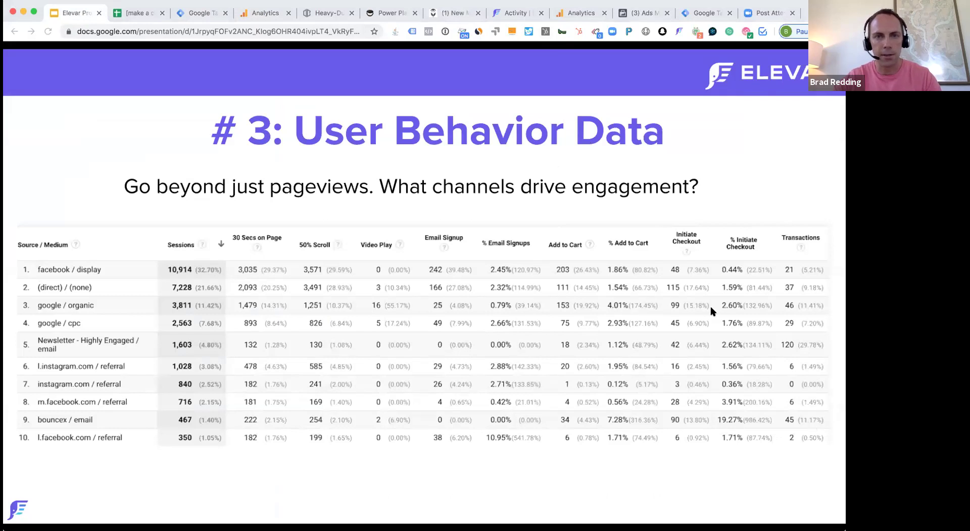
pyautogui.press('Right')
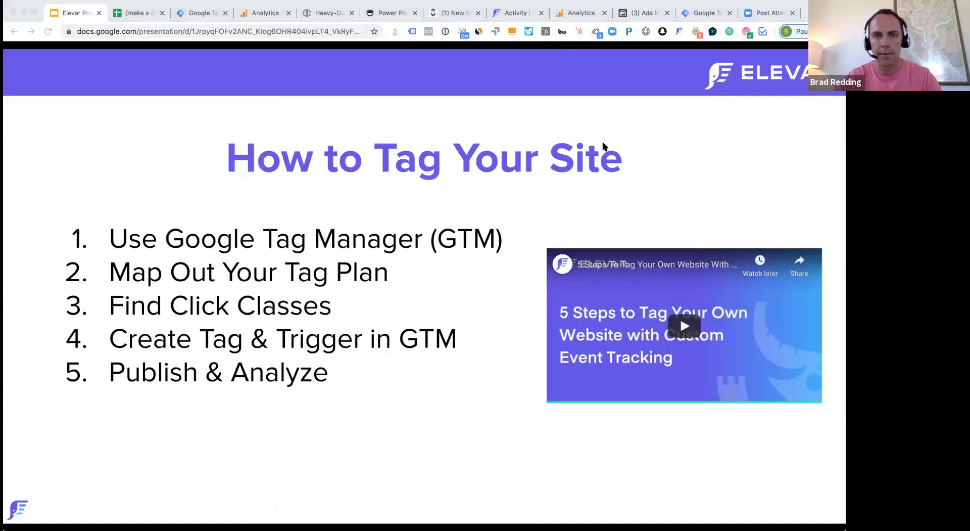